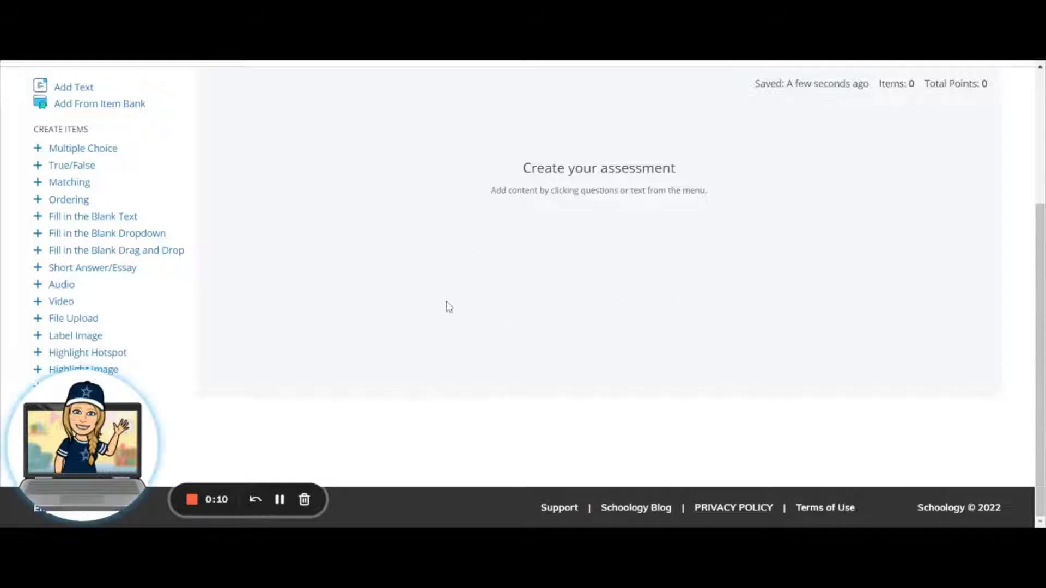
# Create a multiple choice question "What is the capital of Pennsylvania?" with options Harrisburg, Philadelphia, Pittsburgh and York, and mark Harrisburg correct
pyautogui.scroll(2, 446, 304)
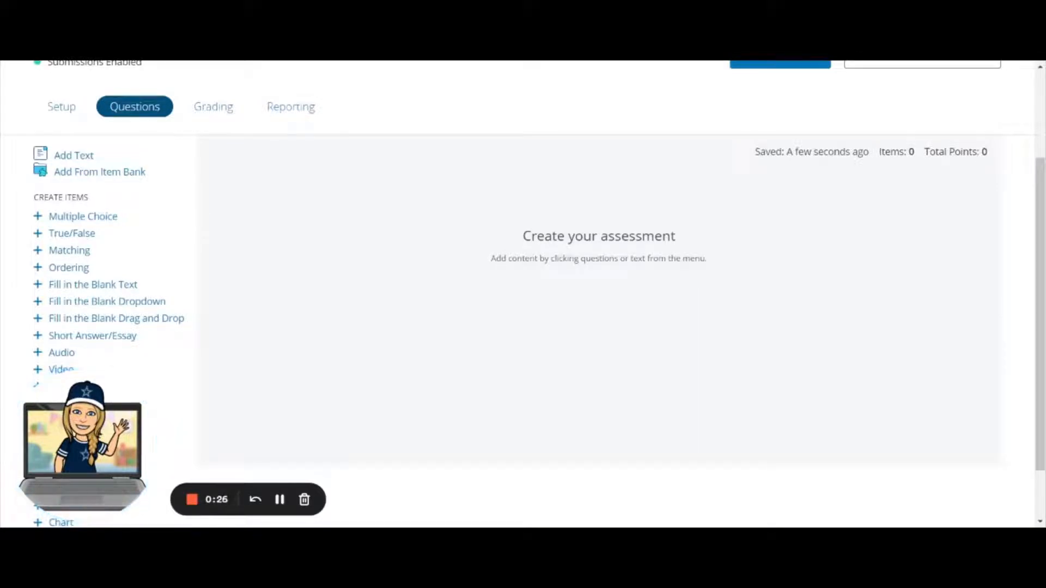
pyautogui.scroll(-2, 199, 212)
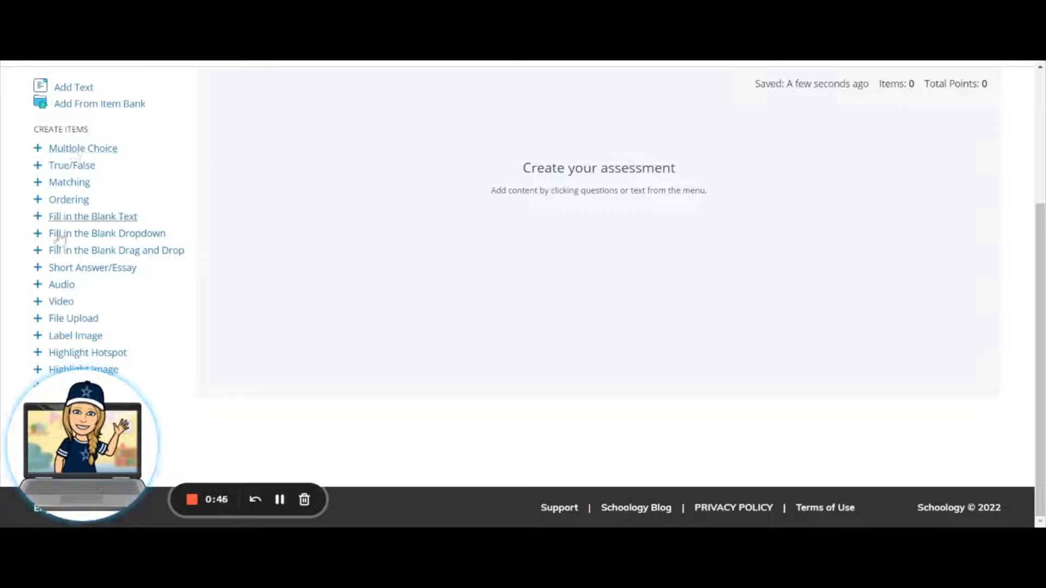
pyautogui.click(93, 156)
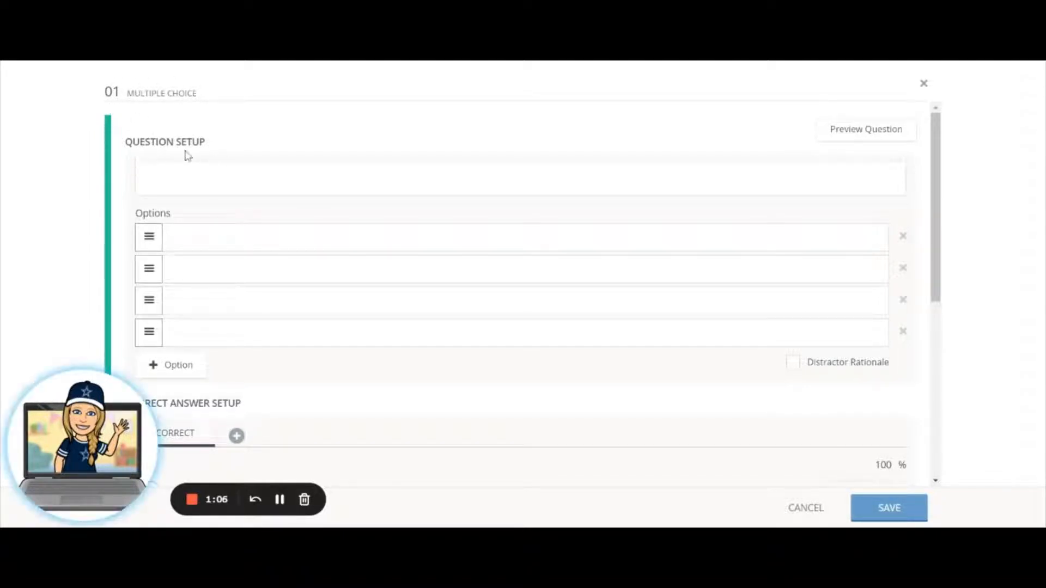
pyautogui.click(279, 499)
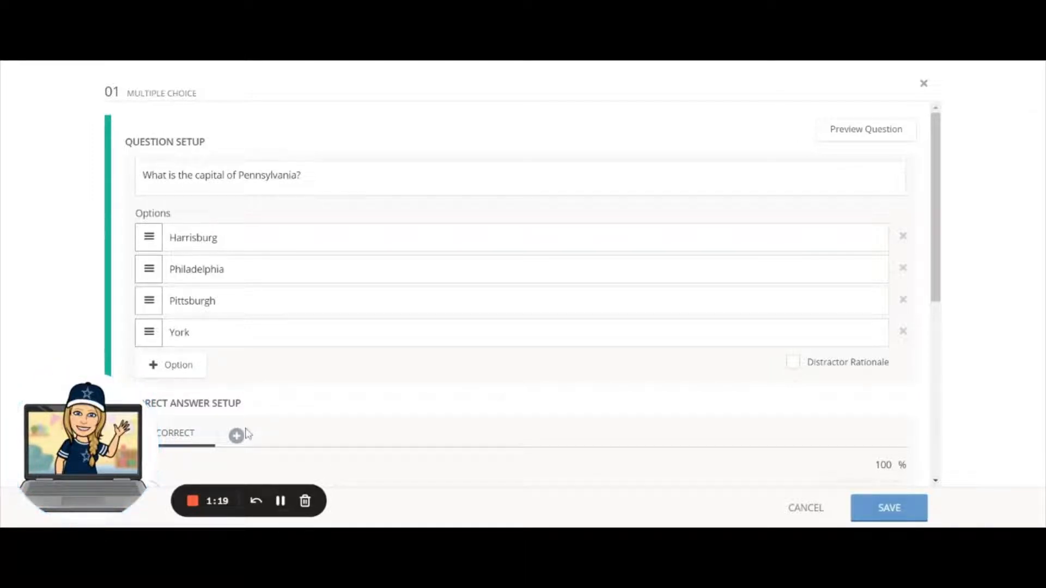
pyautogui.scroll(-4, 329, 341)
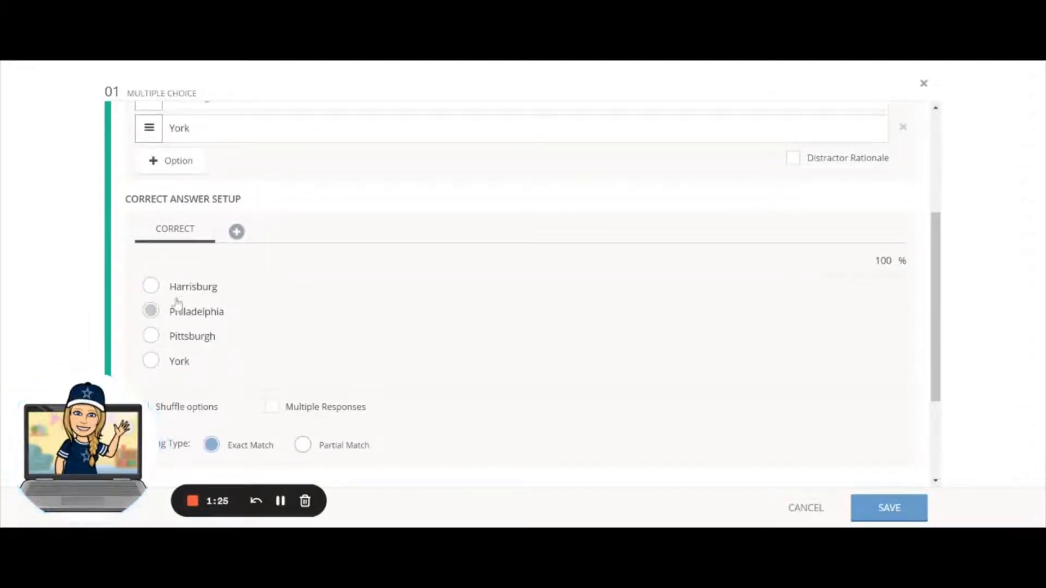
pyautogui.click(151, 285)
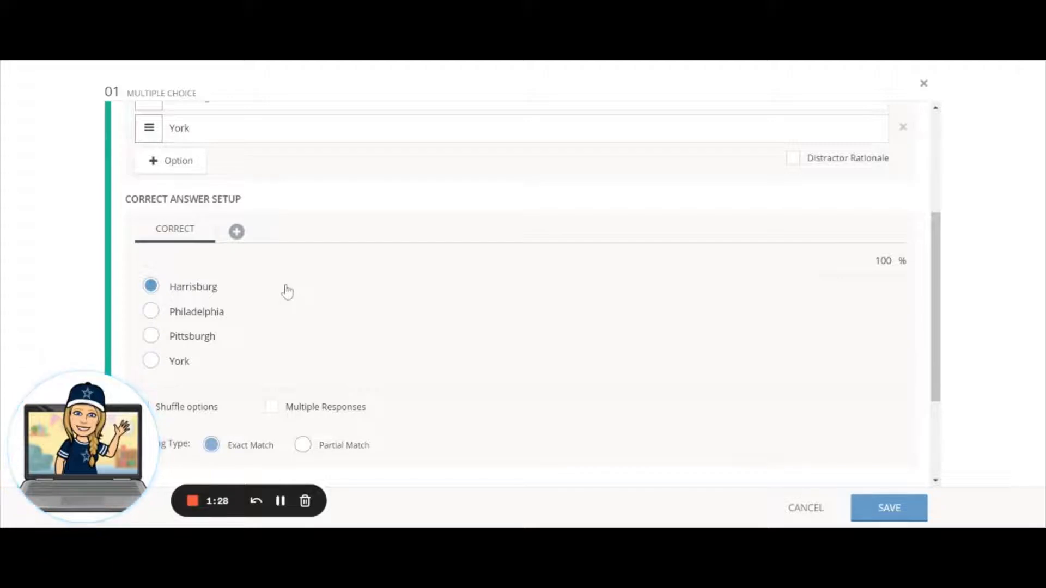
# Add Hershey as a fifth answer option and delete the York option
pyautogui.scroll(3, 288, 293)
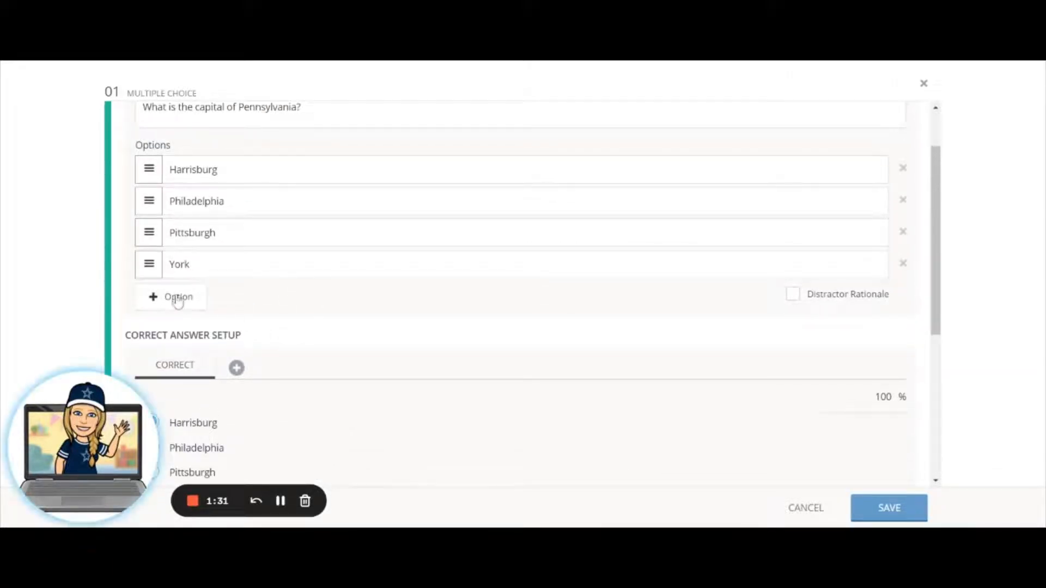
pyautogui.click(160, 302)
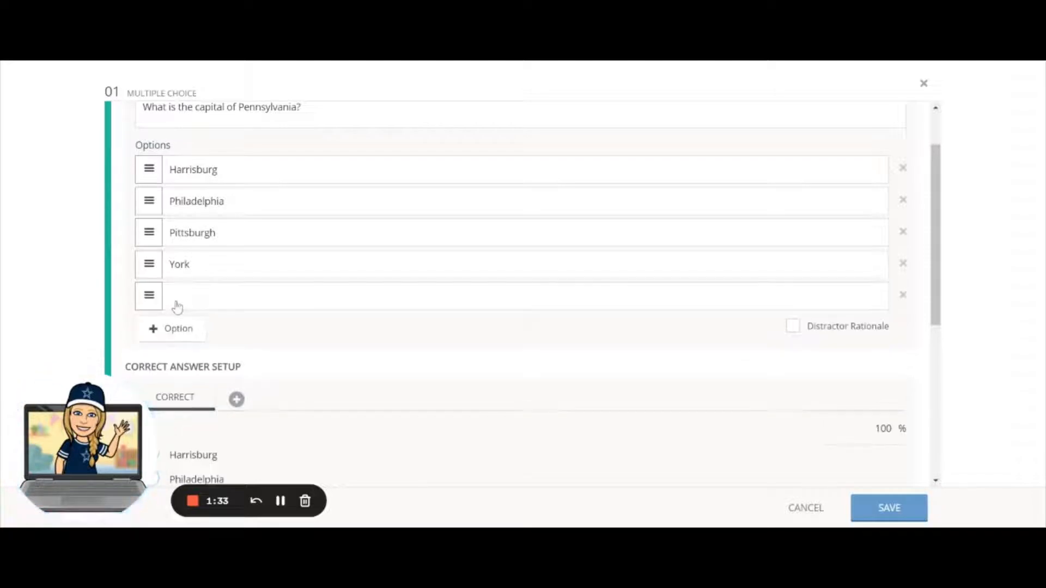
pyautogui.write('Hershey')
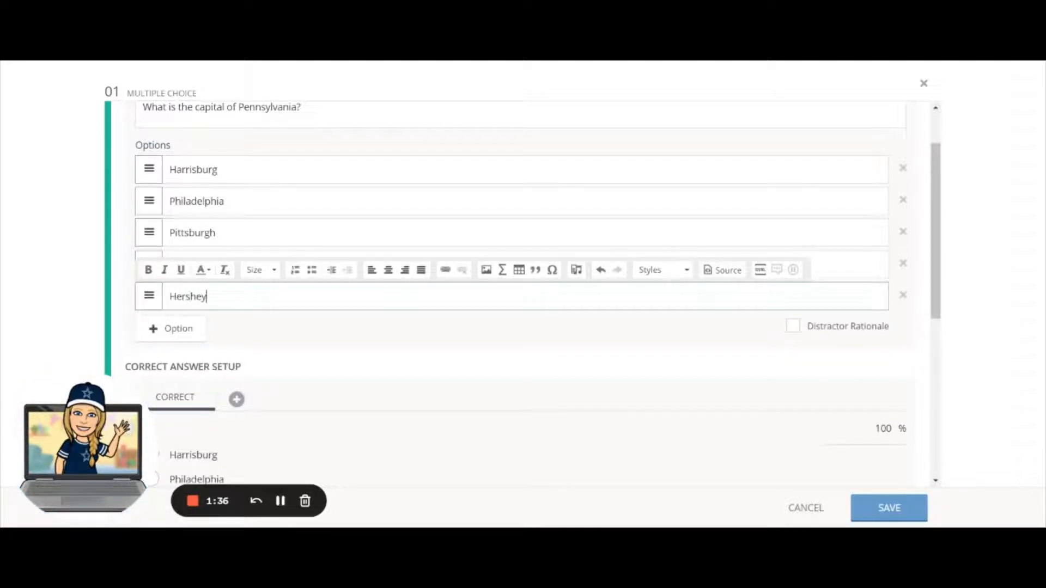
pyautogui.click(281, 332)
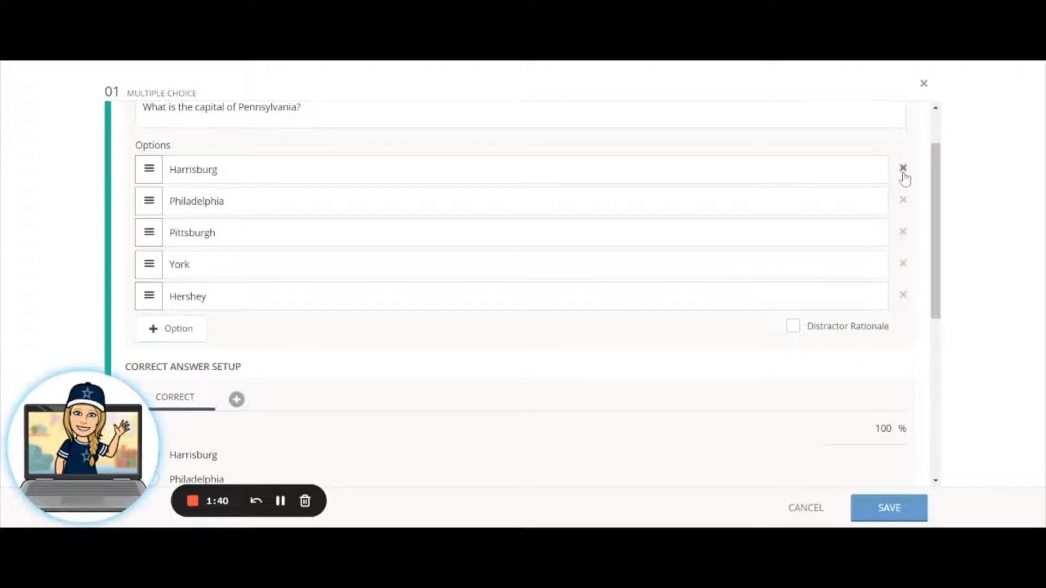
pyautogui.click(903, 265)
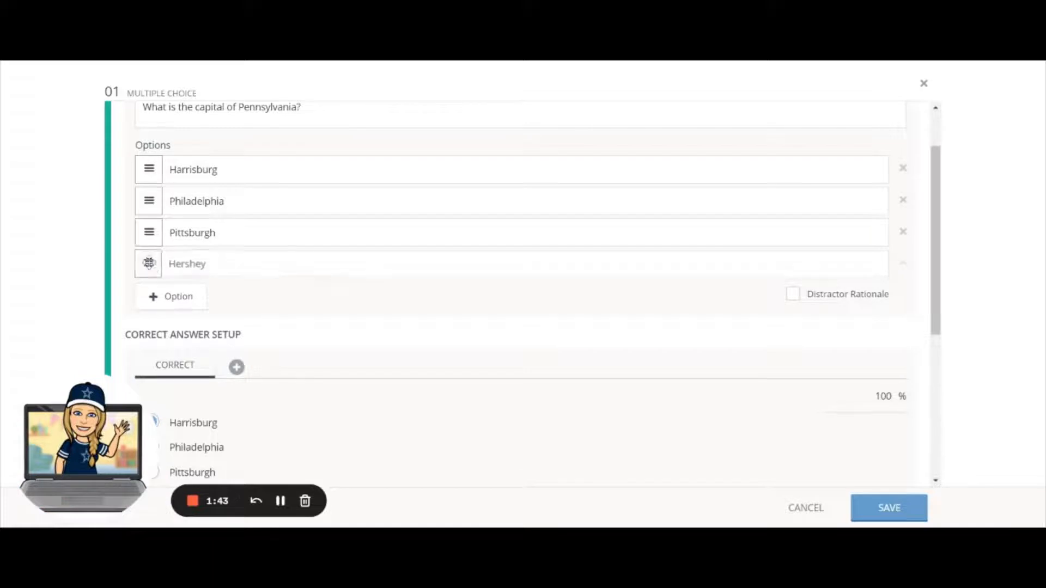
# Reorder the answer options to Hershey, Harrisburg, Pittsburgh, Philadelphia and enable Shuffle options
pyautogui.moveTo(149, 263); pyautogui.dragTo(145, 174)
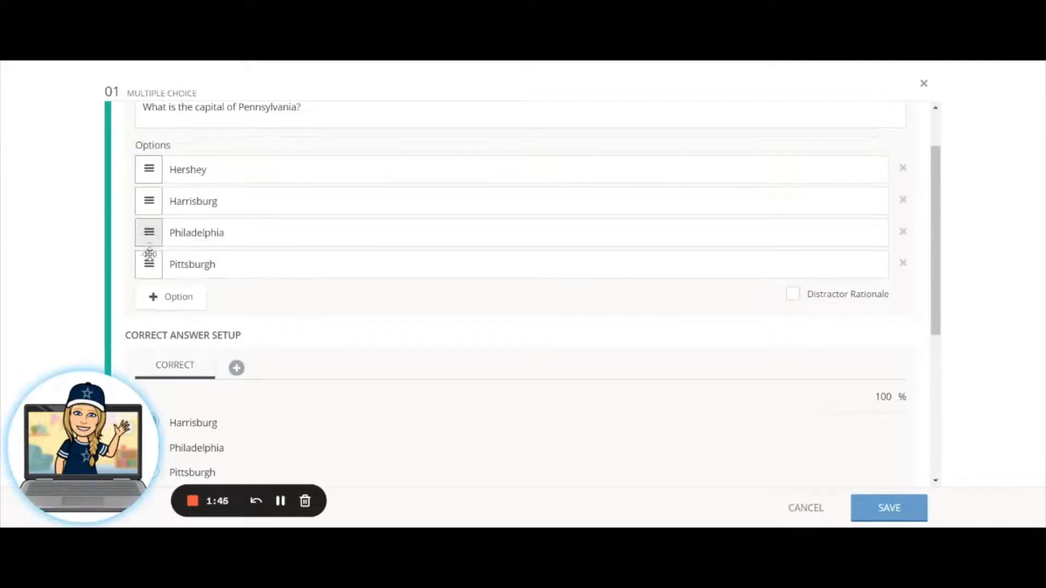
pyautogui.moveTo(150, 253); pyautogui.dragTo(163, 228)
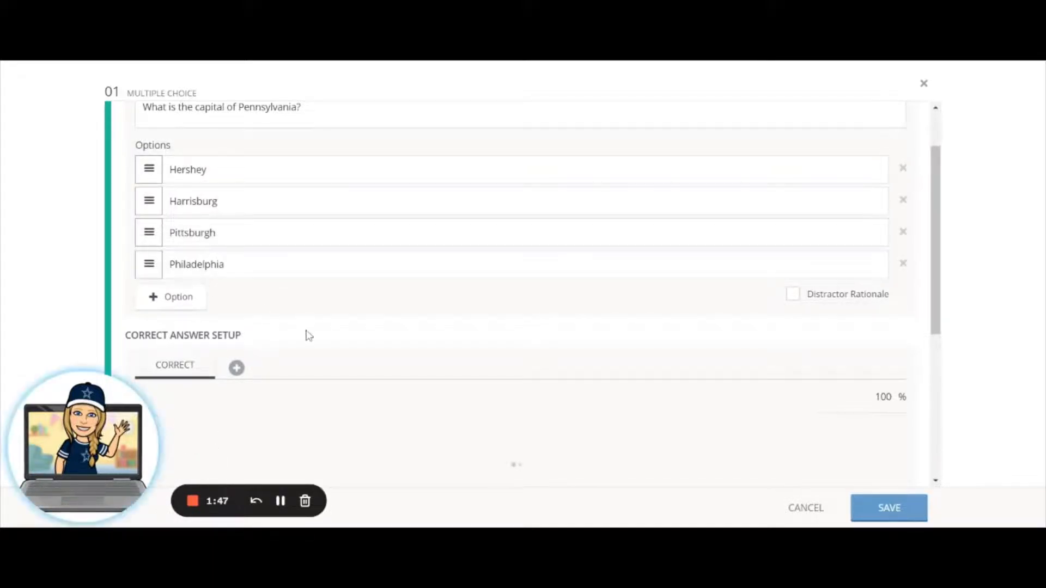
pyautogui.scroll(-4, 309, 335)
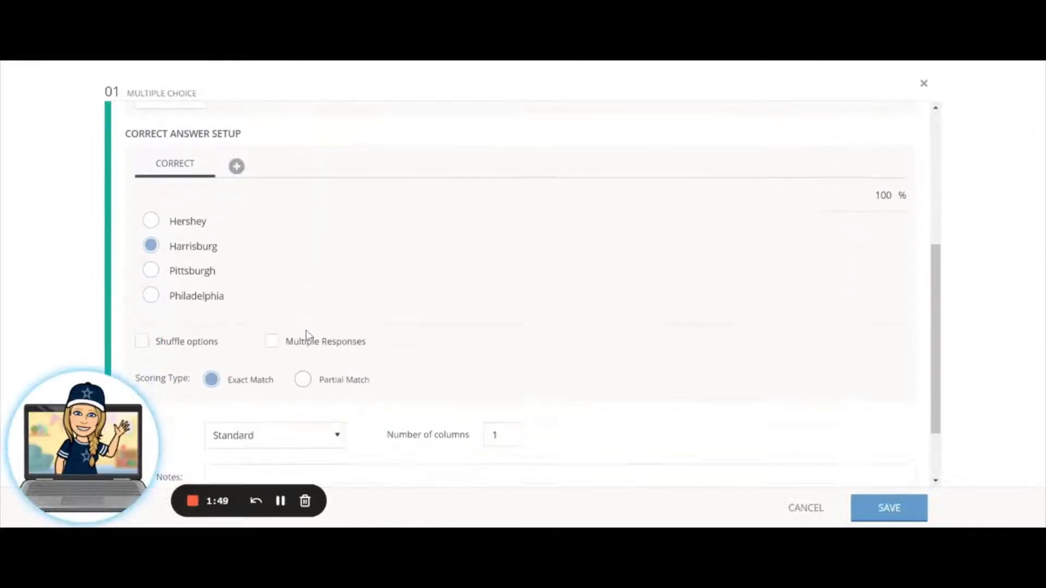
pyautogui.click(143, 340)
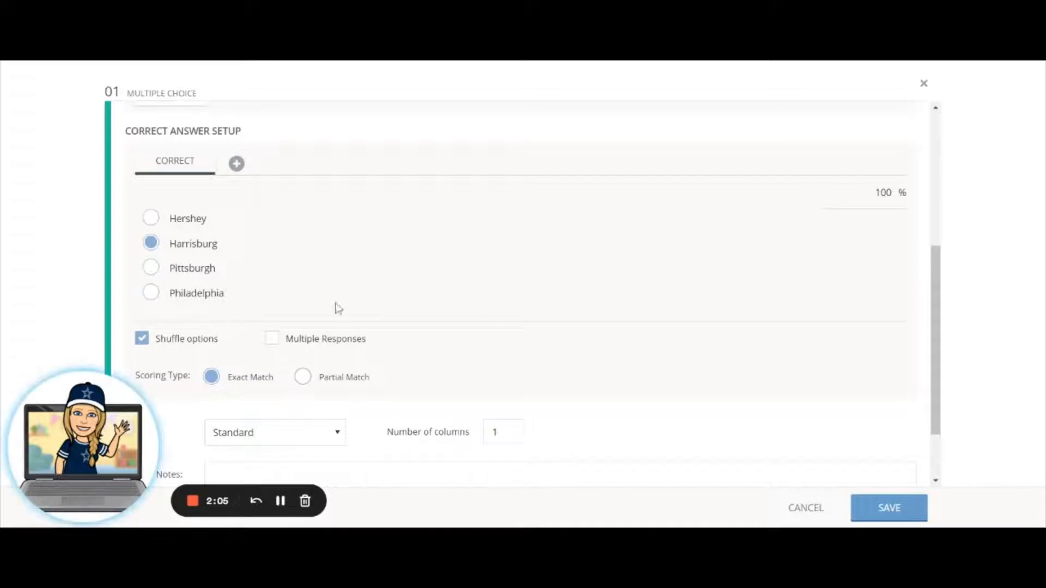
# Move Harrisburg above Hershey so it is the first answer option
pyautogui.scroll(5, 402, 289)
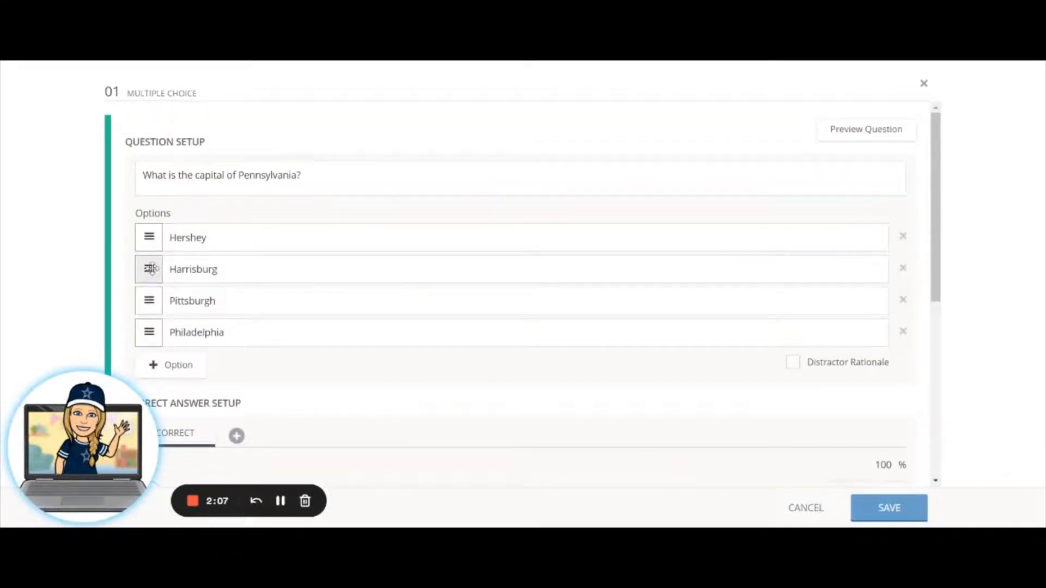
pyautogui.moveTo(149, 268); pyautogui.dragTo(145, 236)
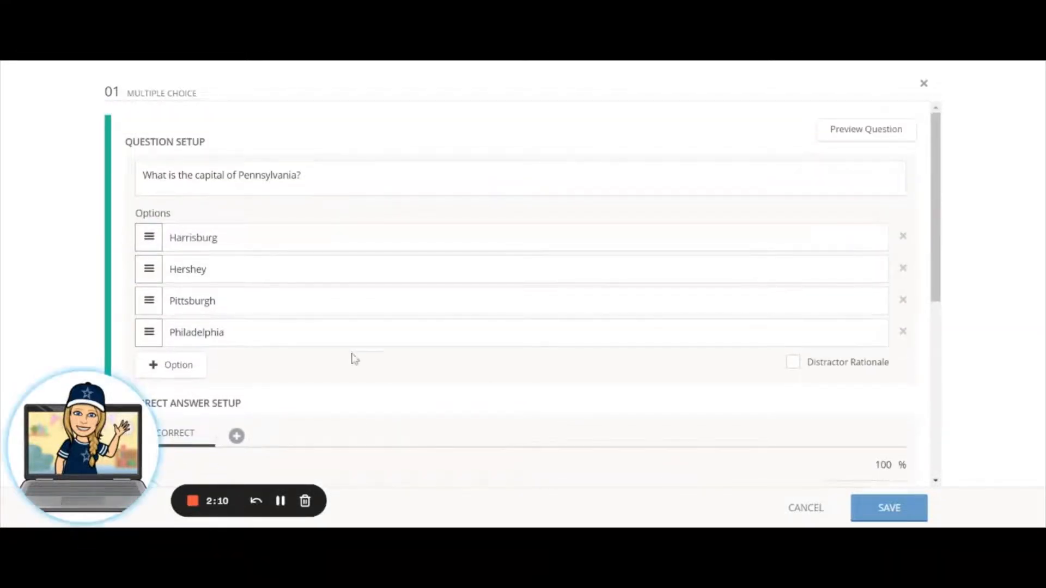
pyautogui.scroll(-4, 367, 349)
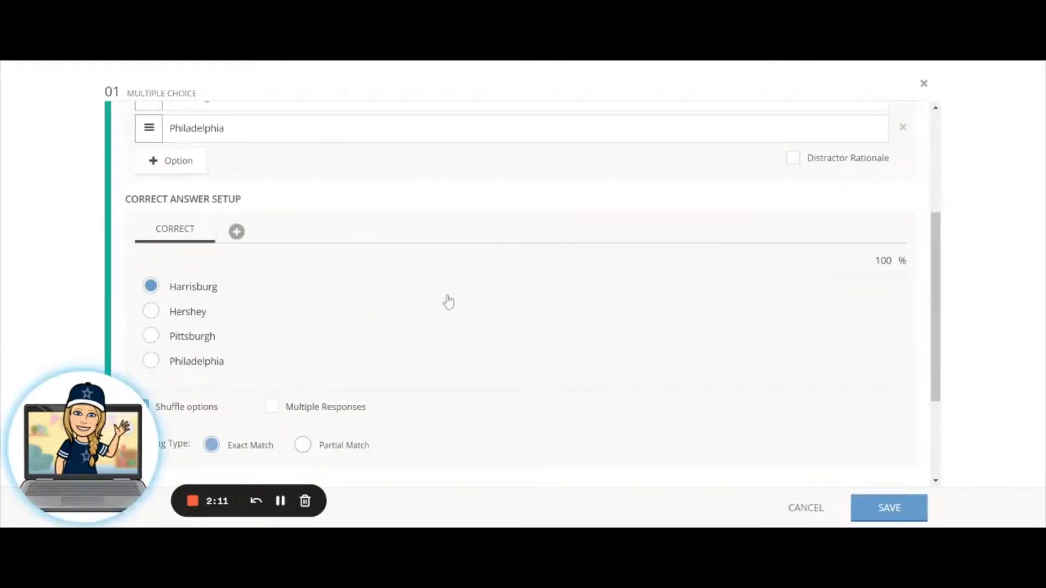
# Review the scoring, layout and author notes settings, and save the multiple choice question
pyautogui.scroll(-2, 453, 300)
pyautogui.scroll(-2, 457, 300)
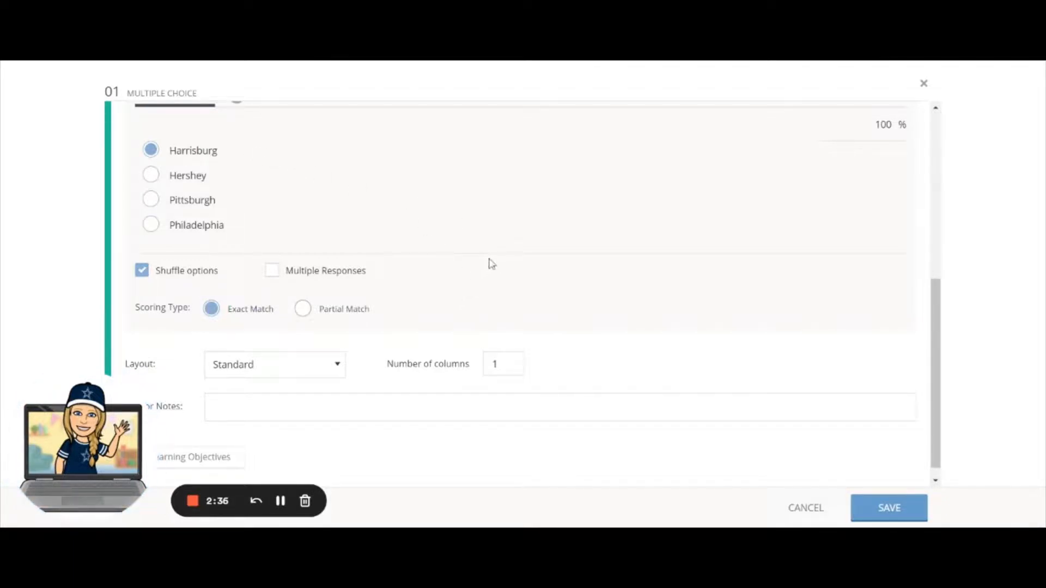
pyautogui.scroll(-1, 573, 256)
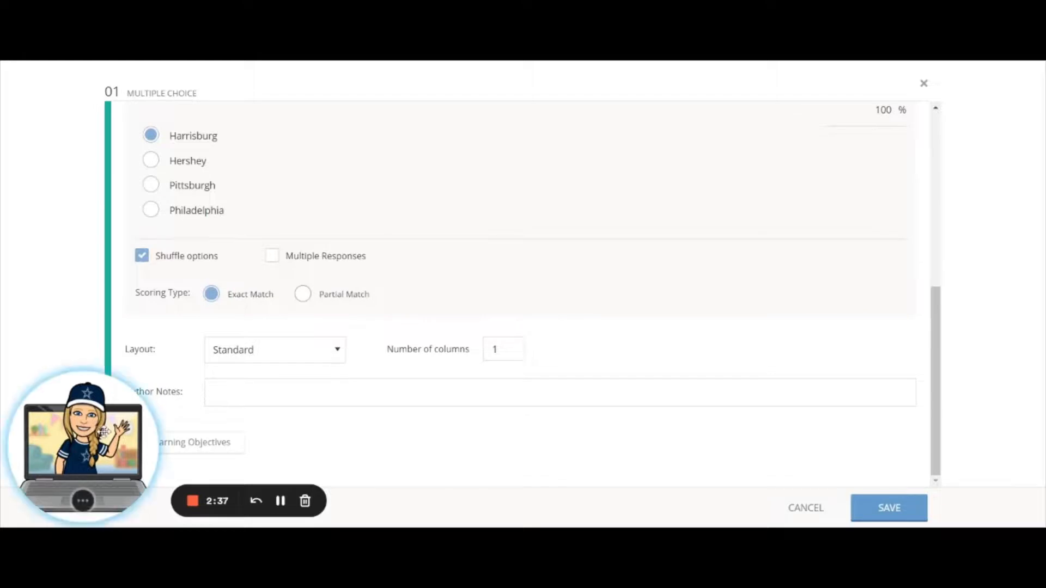
pyautogui.moveTo(107, 432); pyautogui.dragTo(520, 432)
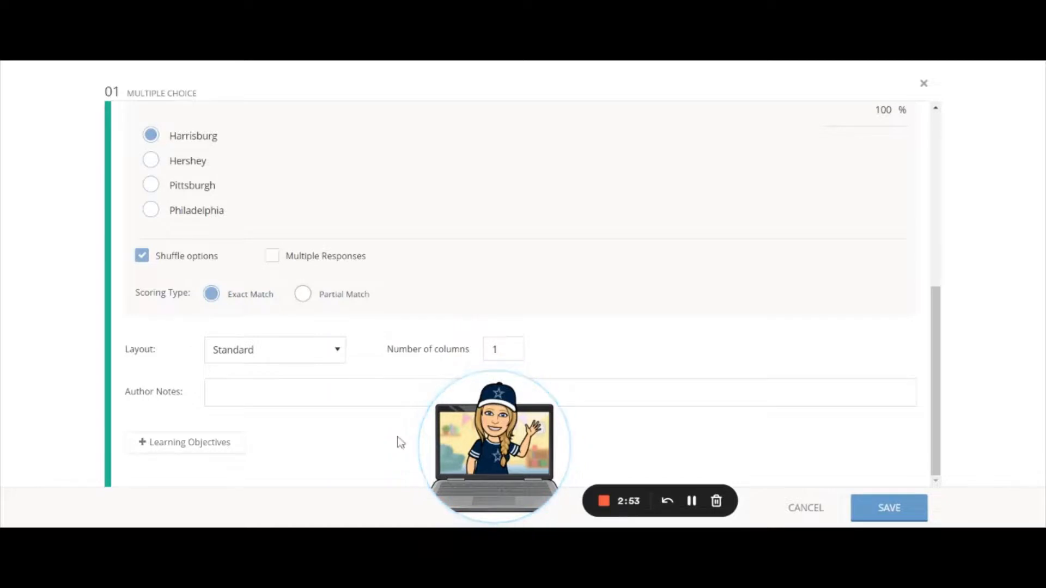
pyautogui.moveTo(527, 440); pyautogui.dragTo(103, 439)
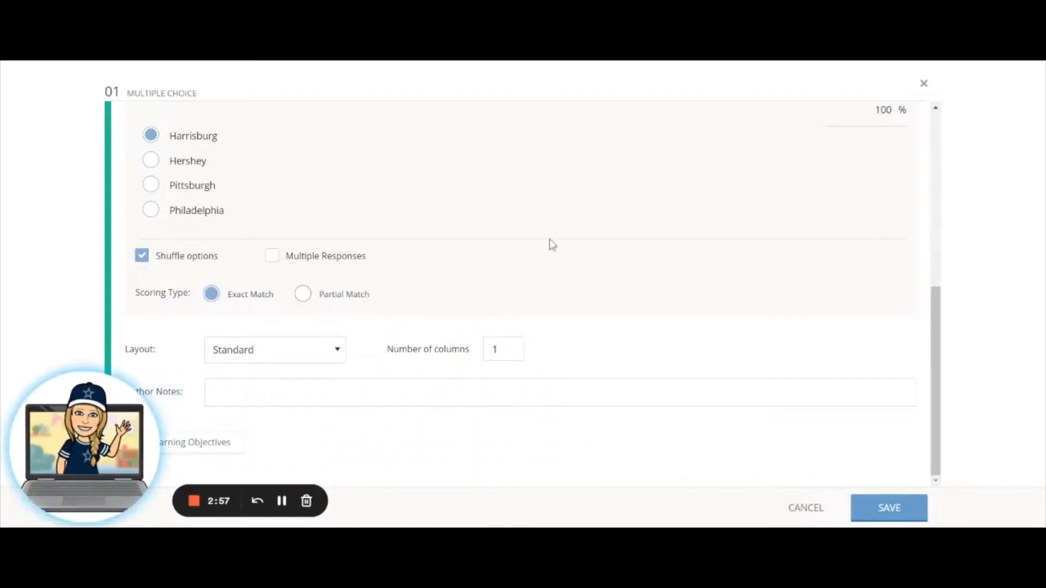
pyautogui.scroll(6, 551, 243)
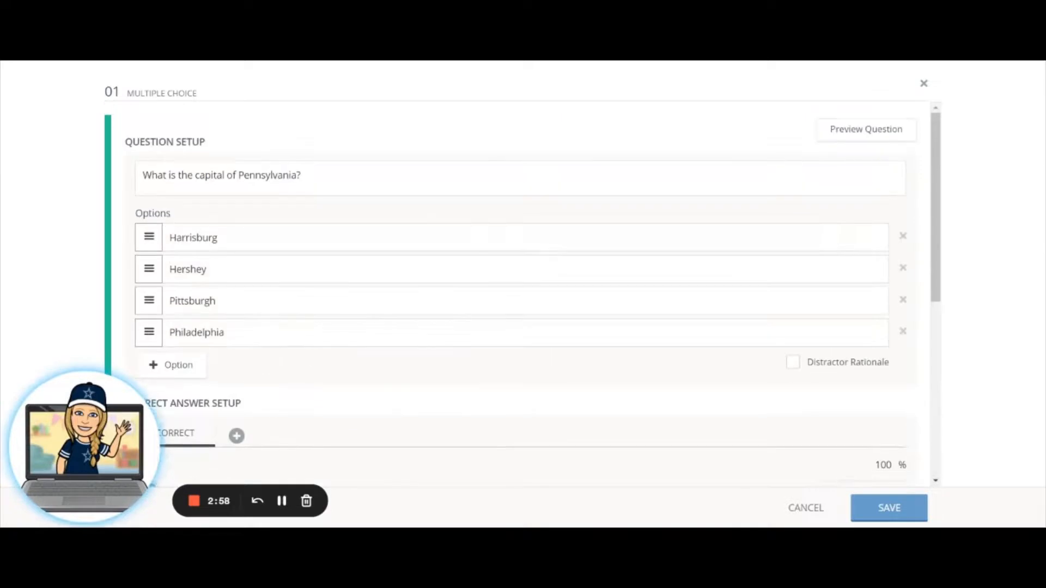
pyautogui.click(898, 512)
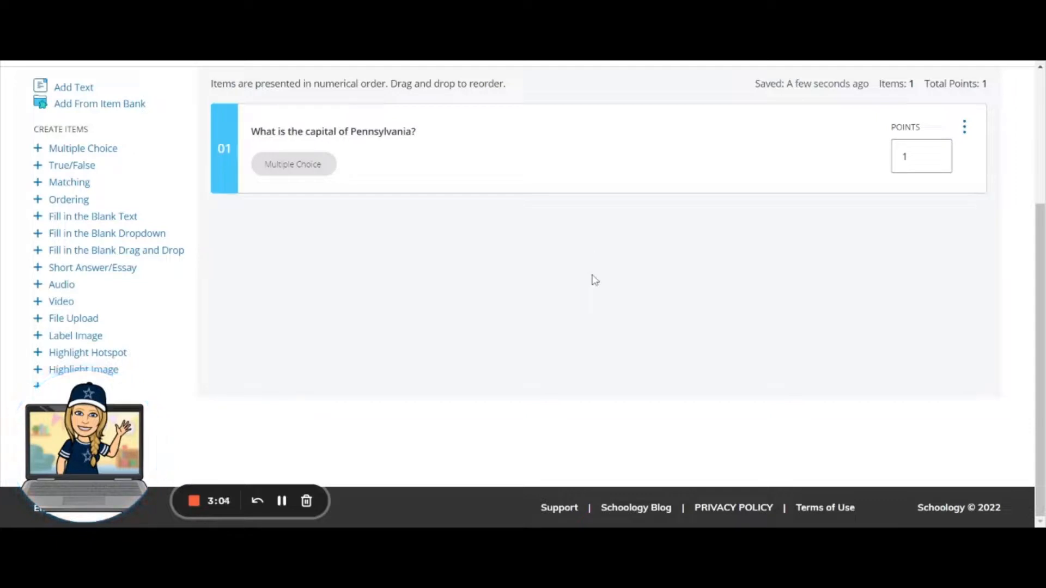
# Create a true/false question stating "The main product produced in Hershey, PA is coffee." with False as the correct answer
pyautogui.click(72, 165)
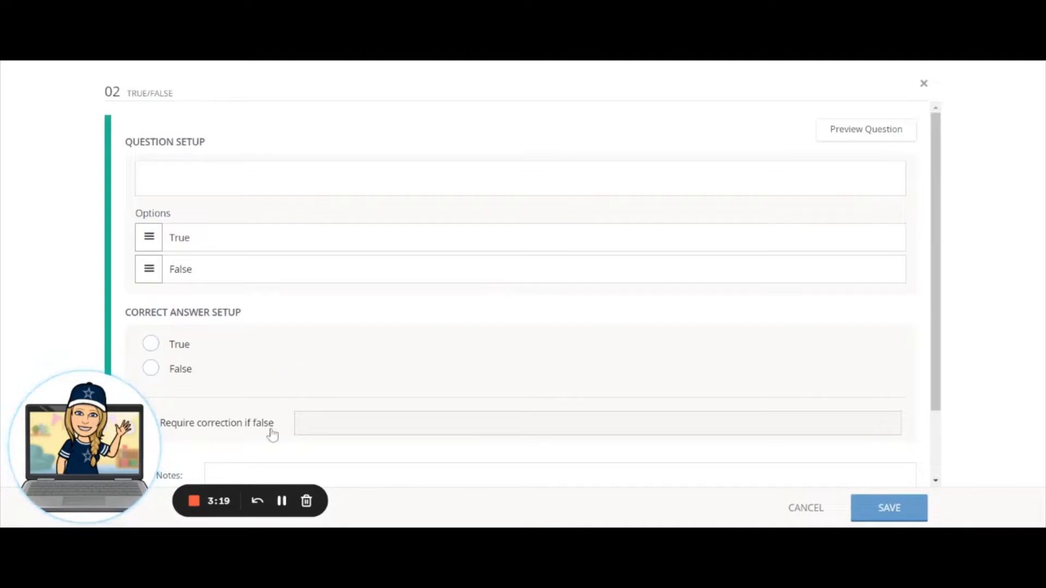
pyautogui.click(281, 501)
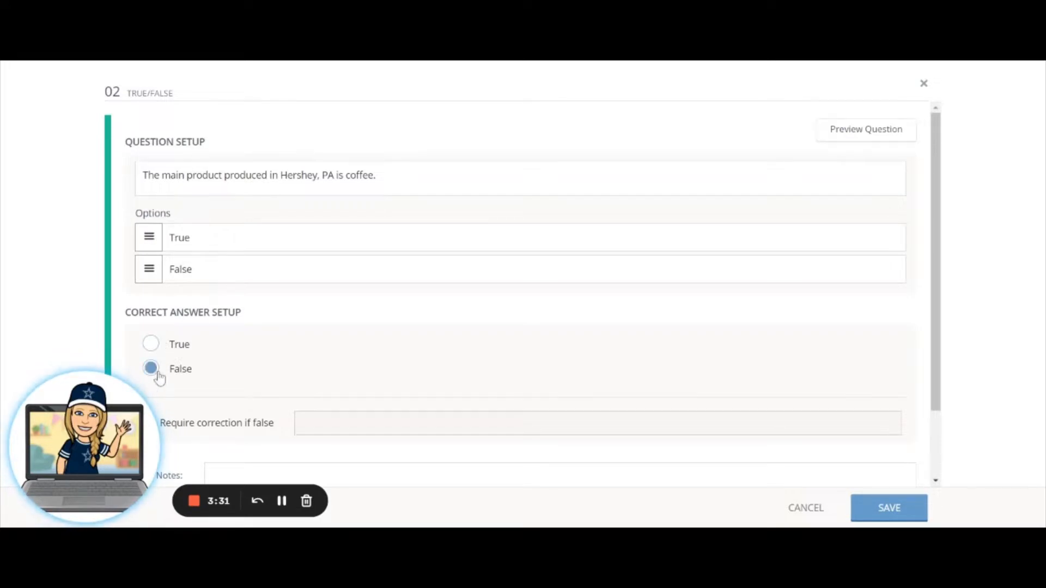
# Enable Require correction if false and underline the word "coffee" in the question statement
pyautogui.scroll(-2, 346, 321)
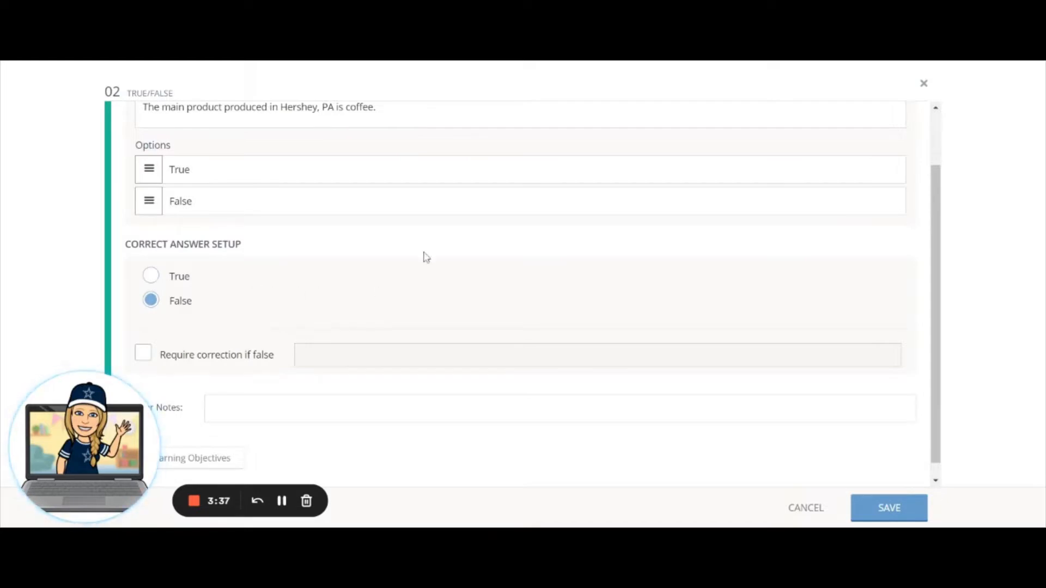
pyautogui.click(144, 360)
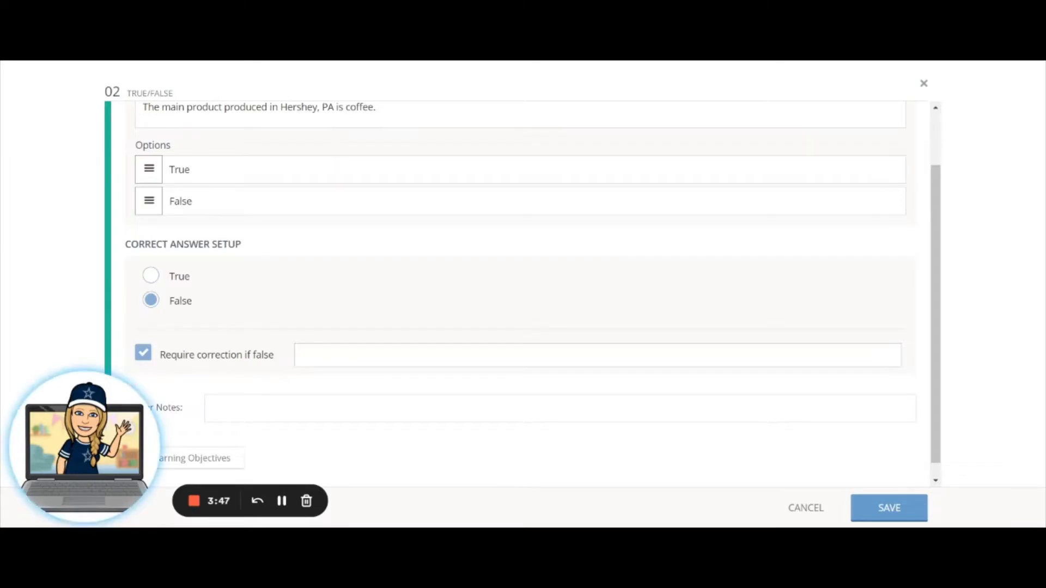
pyautogui.doubleClick(360, 108)
pyautogui.scroll(2, 457, 188)
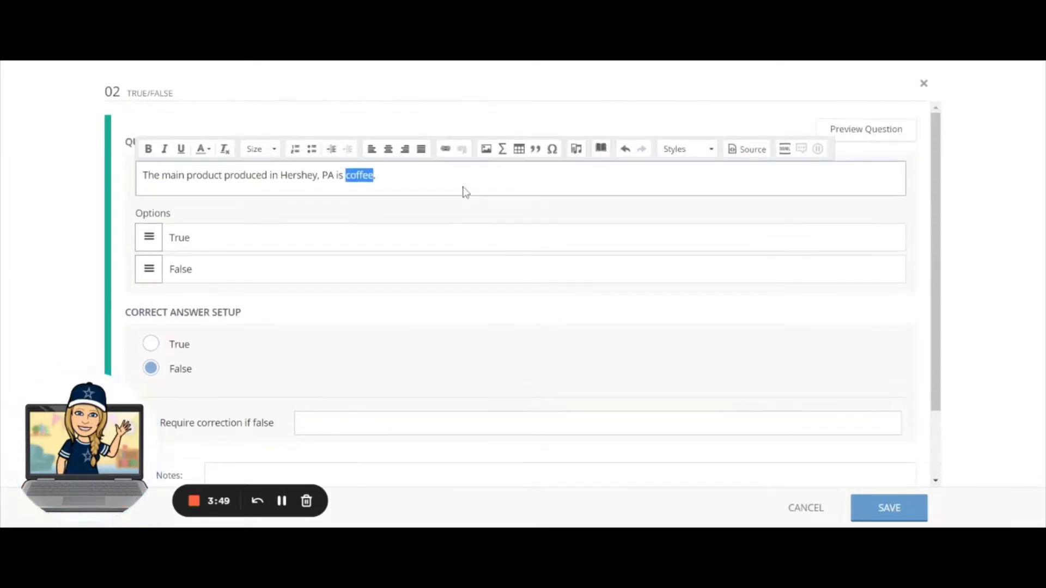
pyautogui.click(179, 155)
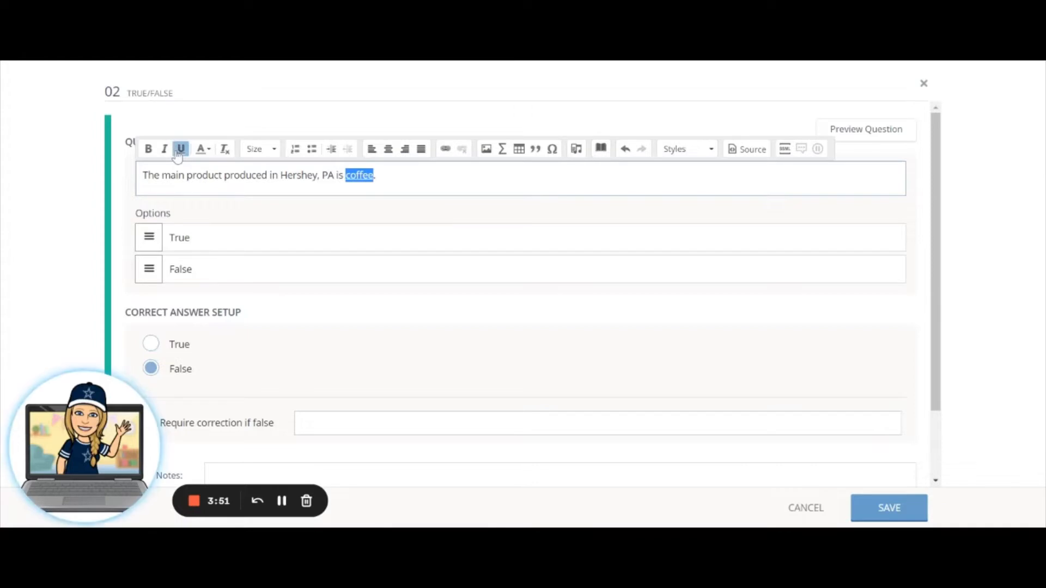
pyautogui.click(457, 177)
pyautogui.scroll(-1, 507, 320)
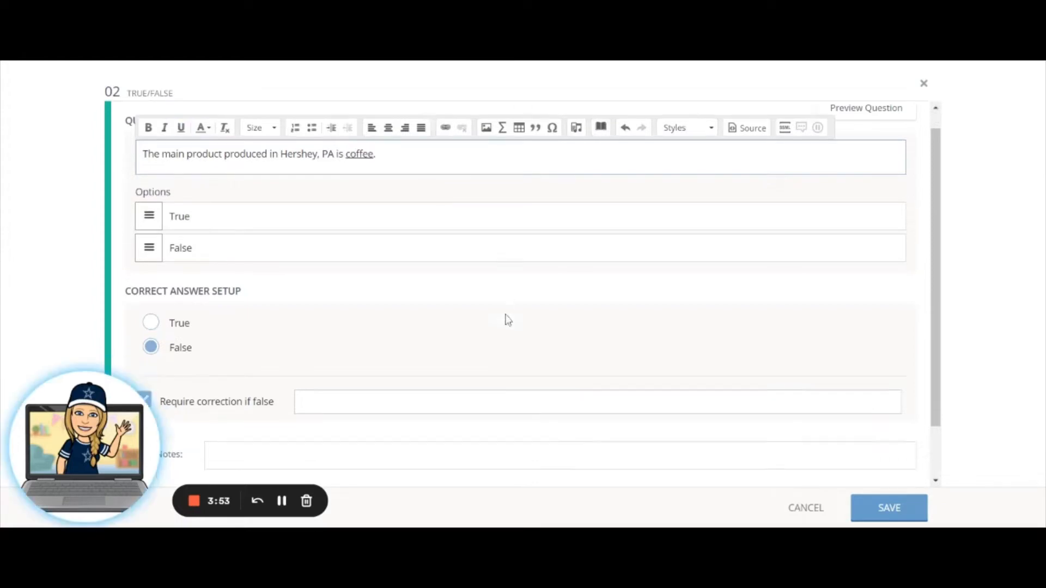
# Enter "chocolate" as the required correction for the false statement
pyautogui.click(299, 355)
pyautogui.write('chococlate')
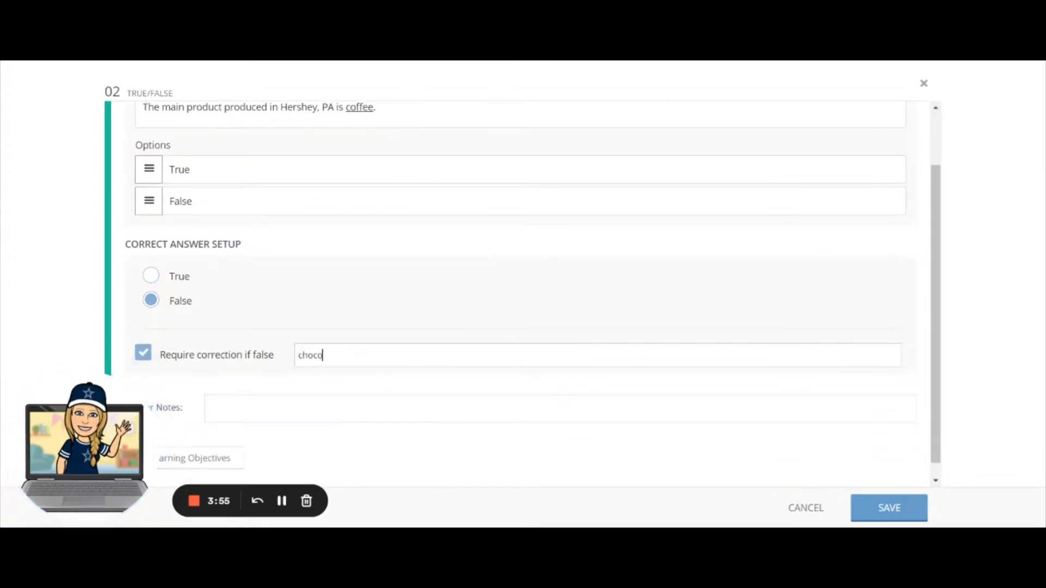
pyautogui.press('BackSpace')
pyautogui.press('BackSpace')
pyautogui.press('BackSpace')
pyautogui.press('BackSpace')
pyautogui.press('BackSpace')
pyautogui.write('l')
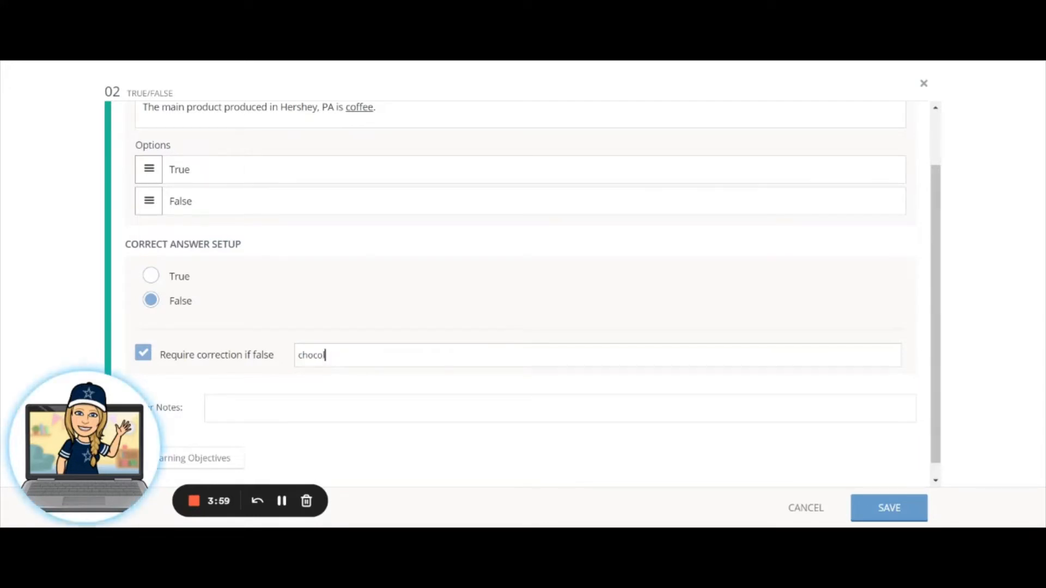
pyautogui.write('ate')
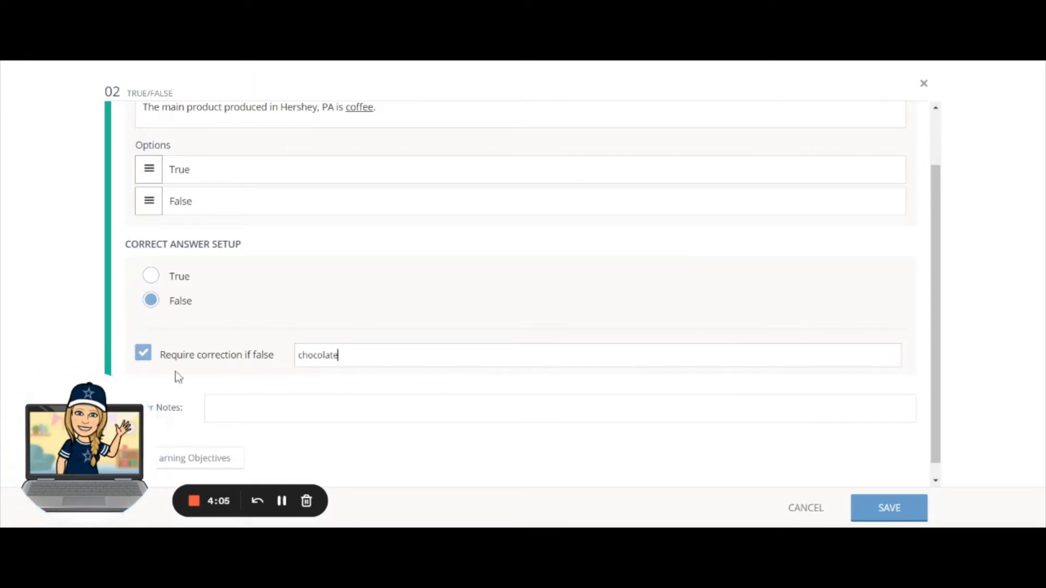
# Disable Require correction if false and save the true/false question
pyautogui.click(144, 354)
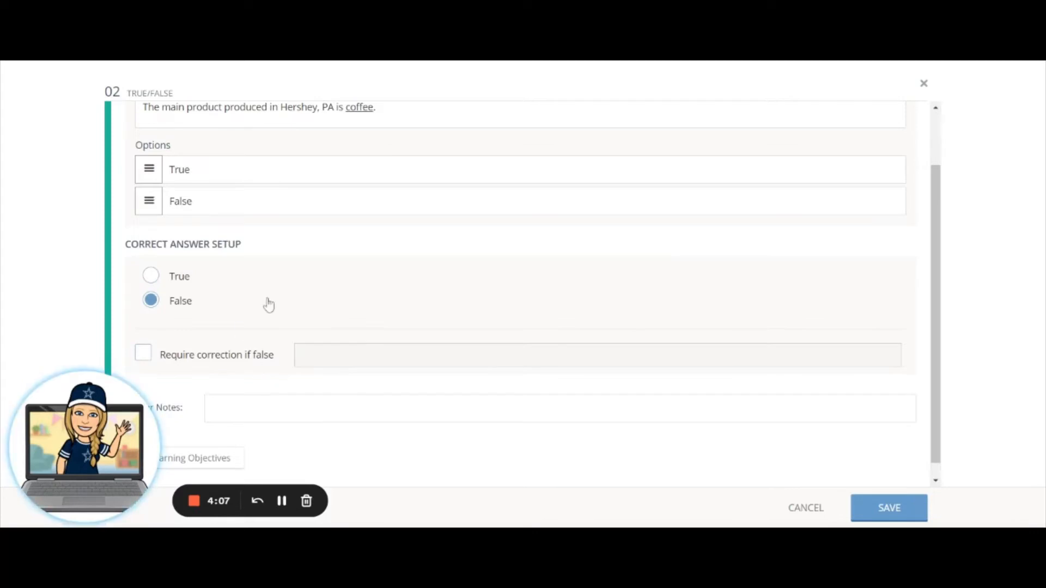
pyautogui.scroll(-1, 269, 311)
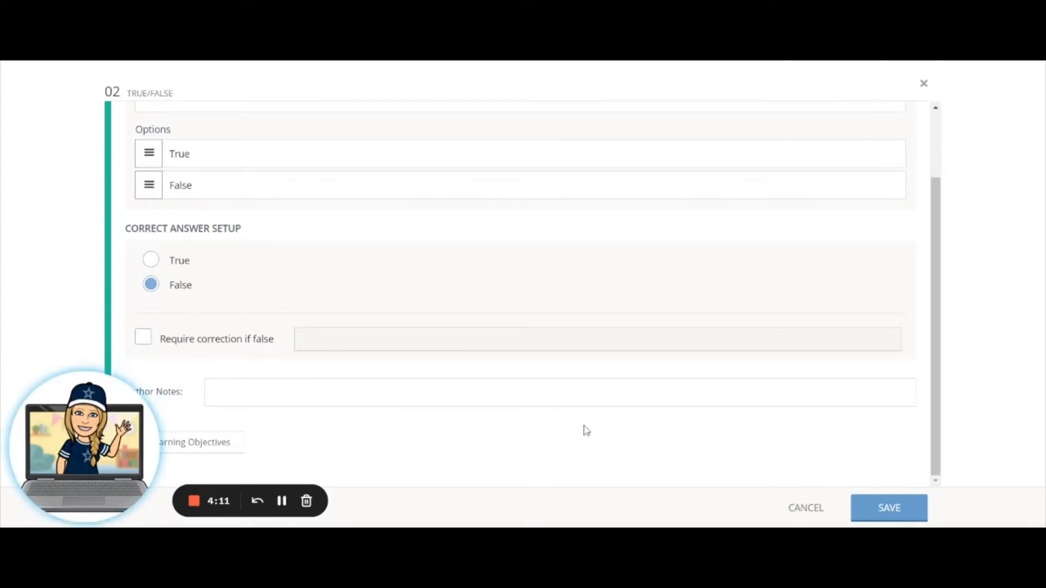
pyautogui.click(887, 516)
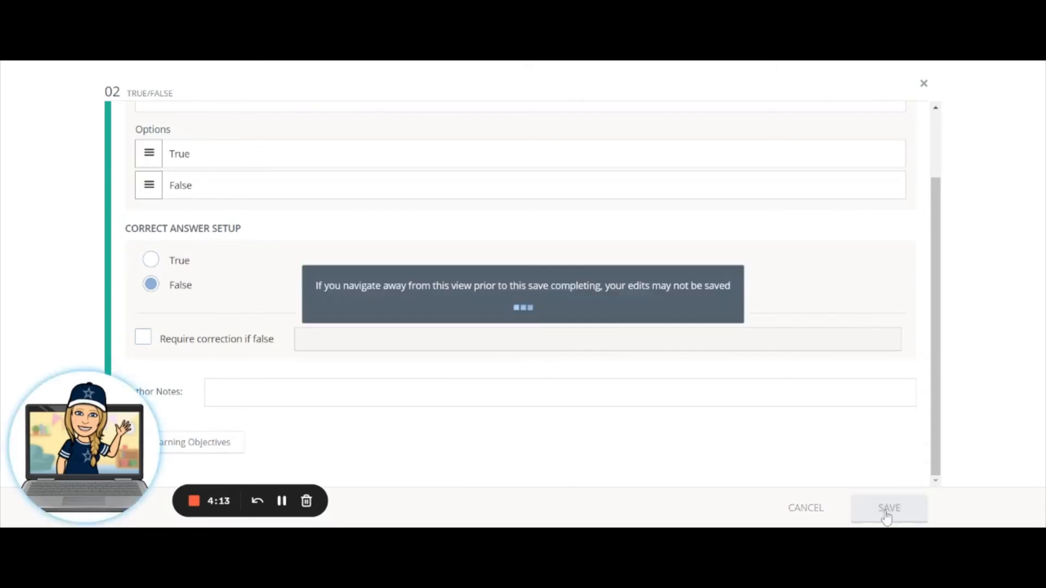